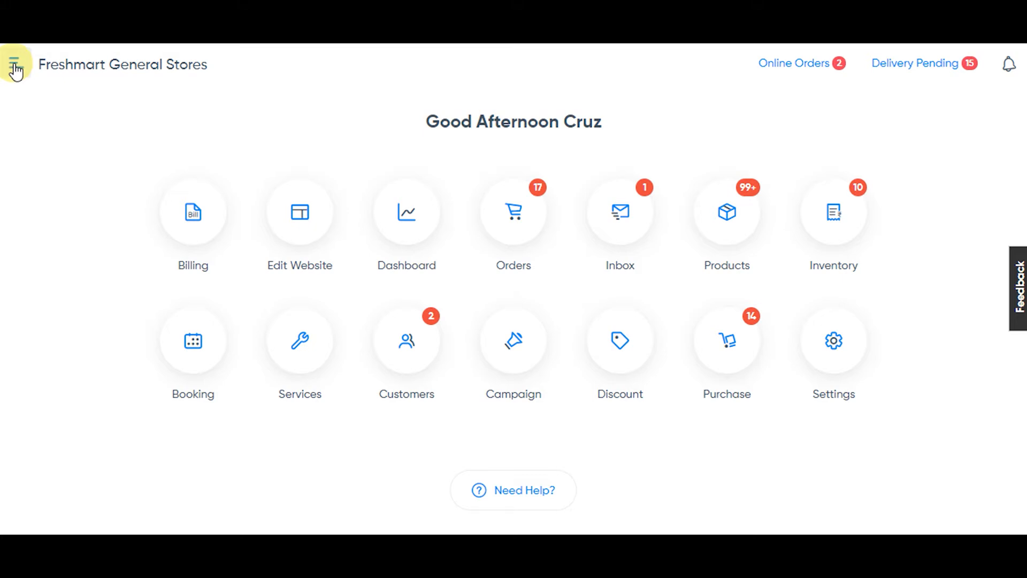
Open the Suppliers section under the Stock features.
click(15, 69)
scroll(104, 223, down, 3)
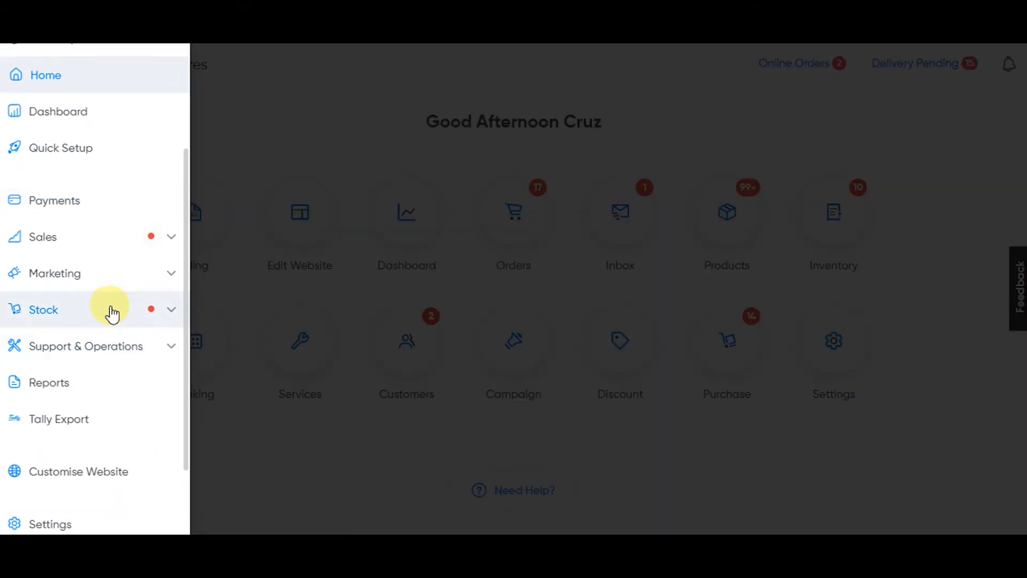
click(108, 310)
scroll(124, 348, down, 2)
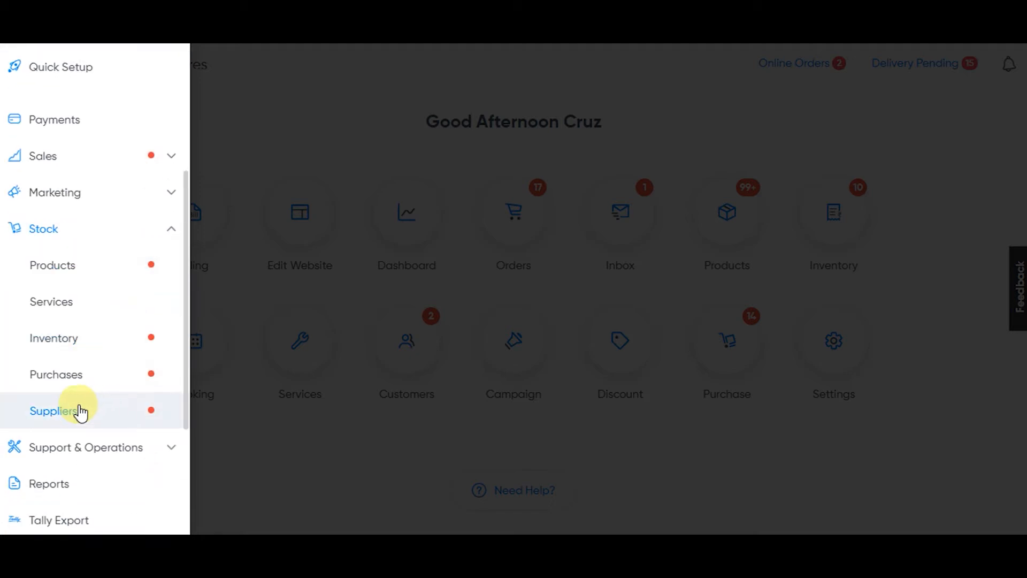
click(79, 414)
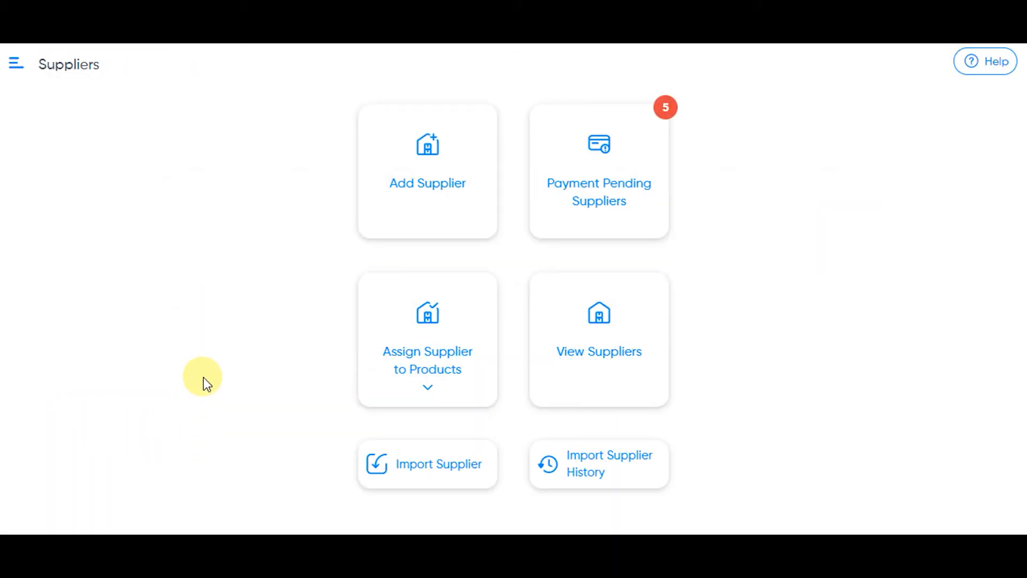
Start a new supplier and fill its business details from the existing listing Supermarket Grocery Supplies Pvt Ltd in Bhandup West, Mumbai.
click(422, 197)
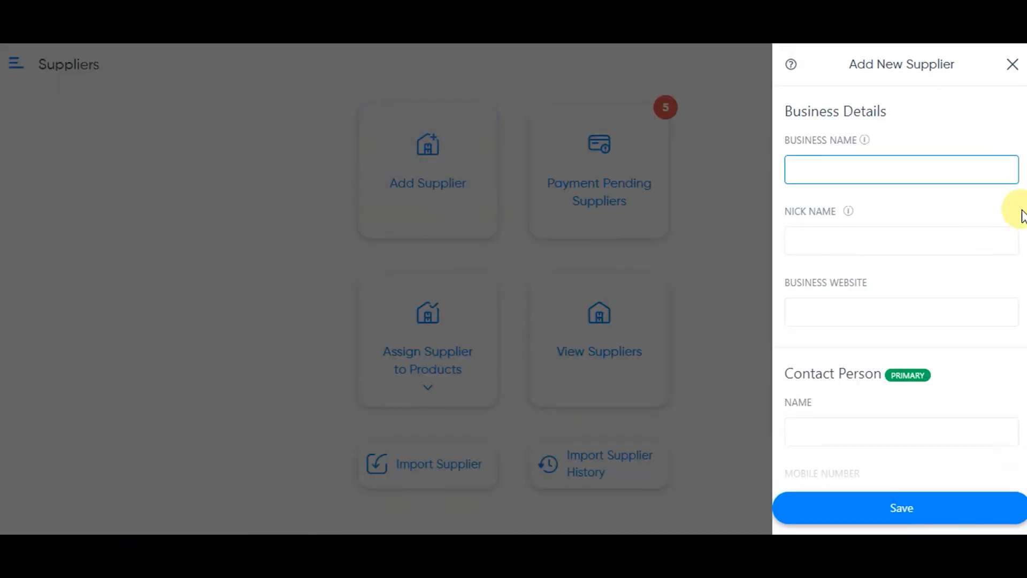
text(su)
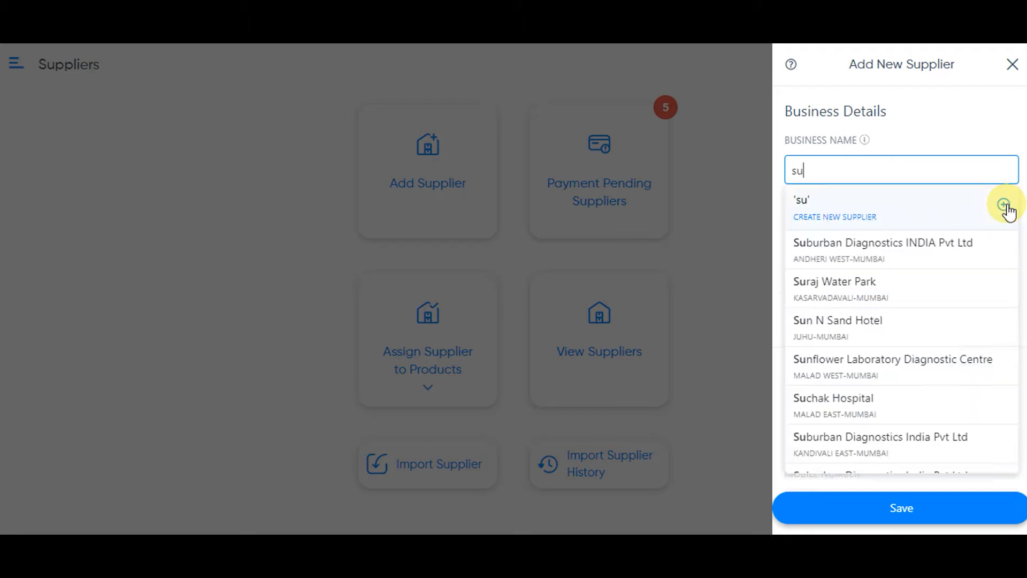
text(permarket)
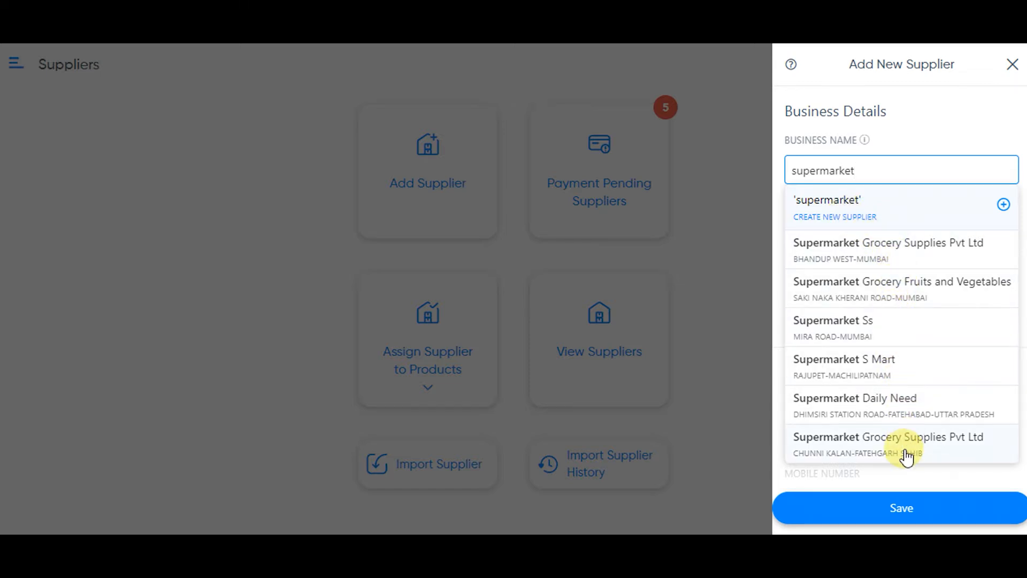
click(890, 249)
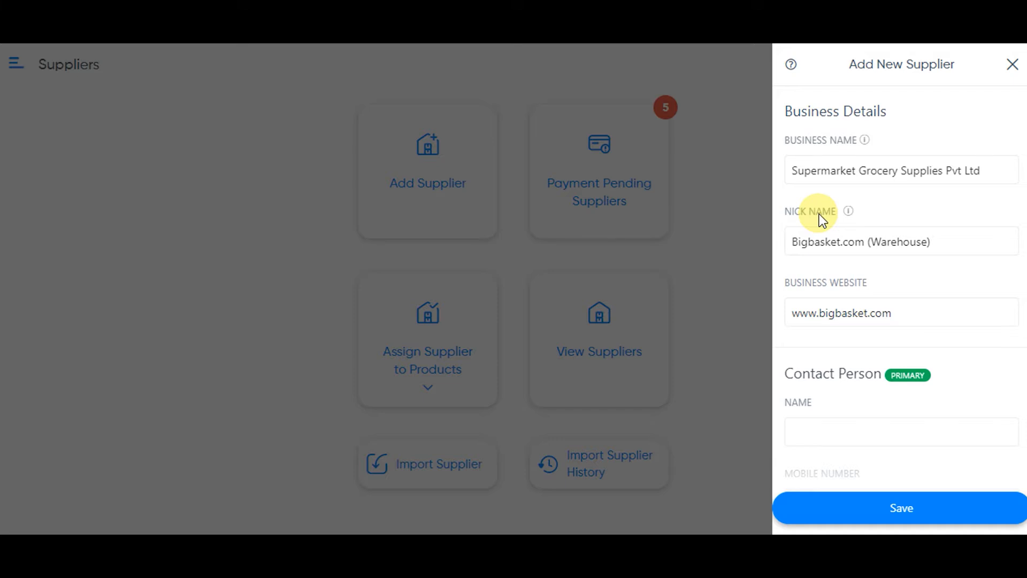
Review the new supplier's prefilled website, contact, billing address and map location, and save the supplier.
scroll(891, 271, down, 2)
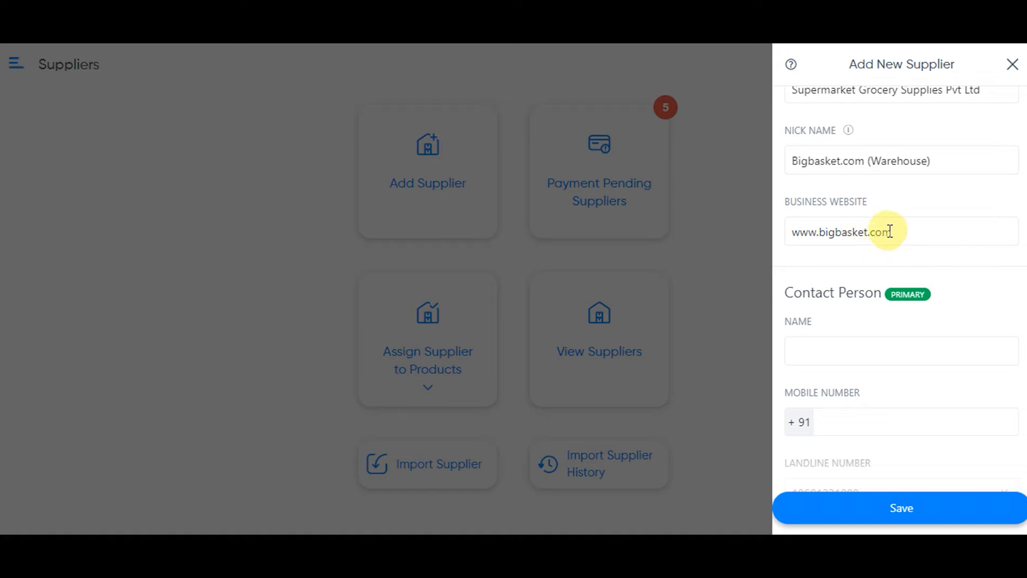
scroll(875, 229, down, 2)
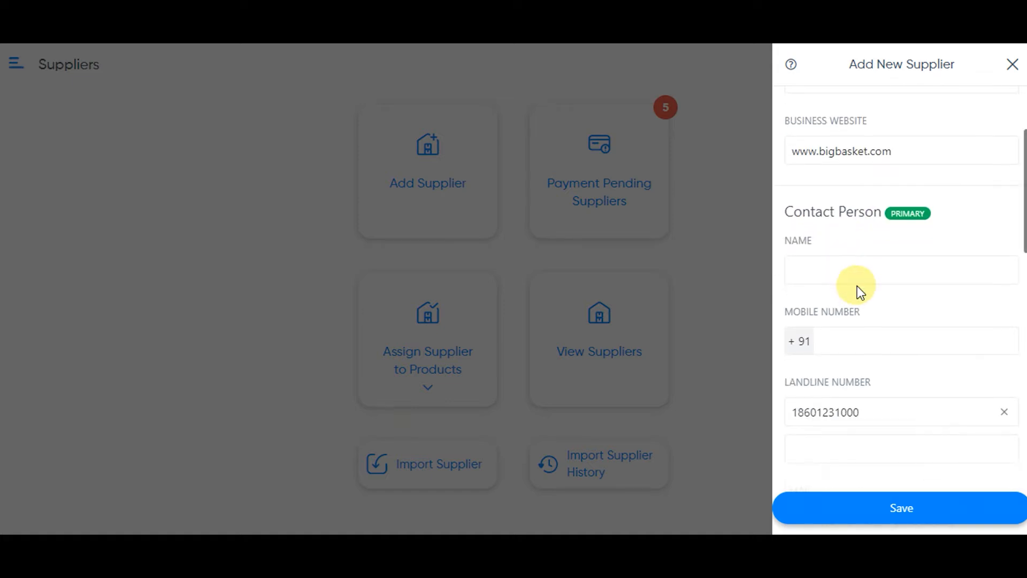
scroll(891, 263, down, 6)
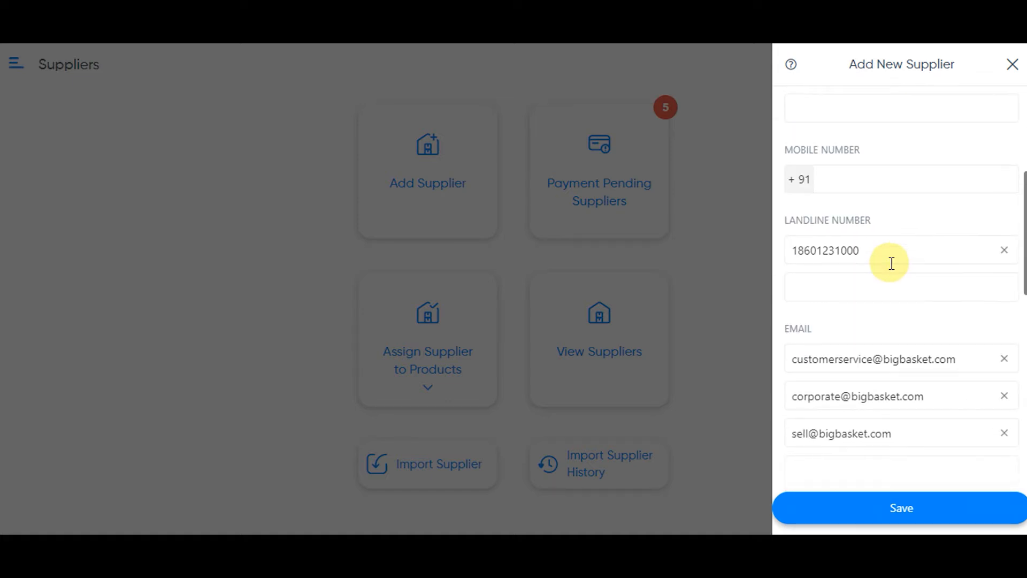
scroll(891, 265, down, 6)
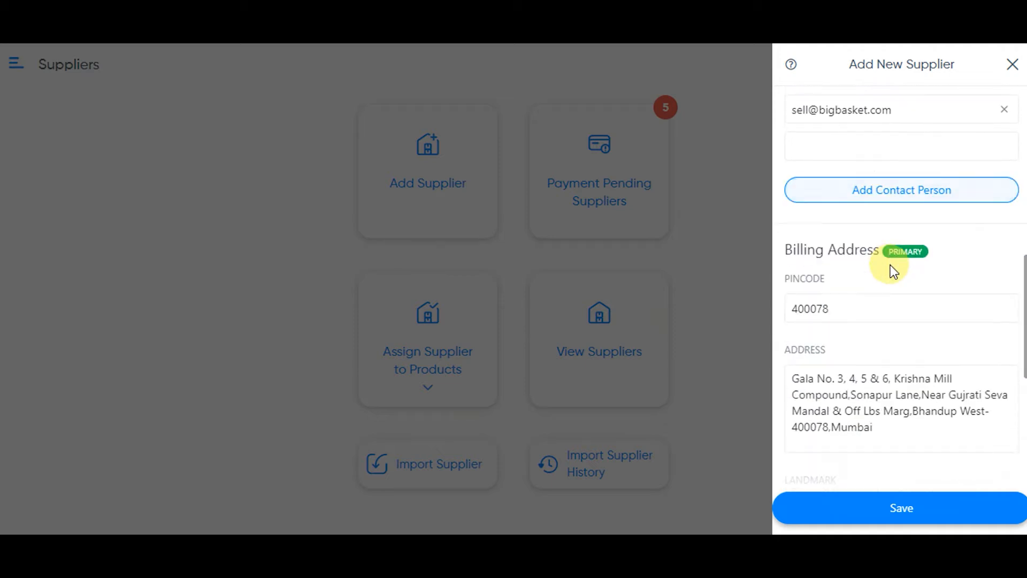
scroll(899, 283, down, 6)
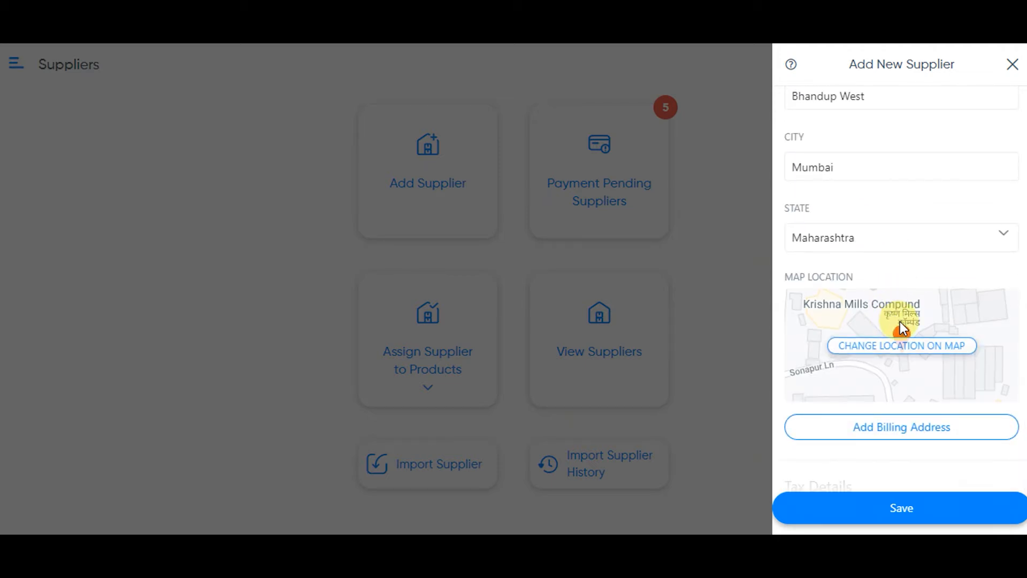
scroll(900, 323, up, 6)
scroll(905, 334, up, 8)
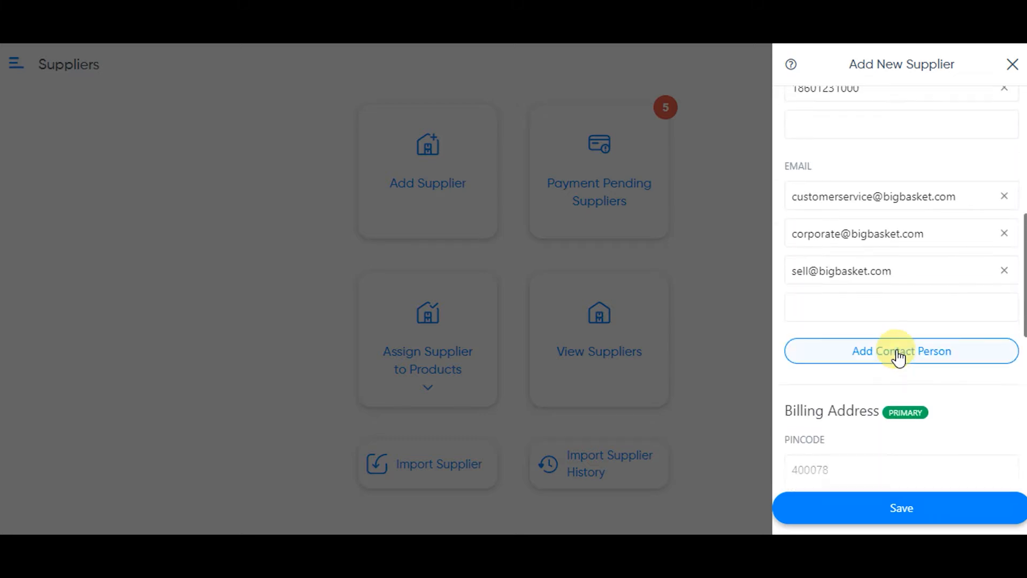
scroll(896, 338, up, 3)
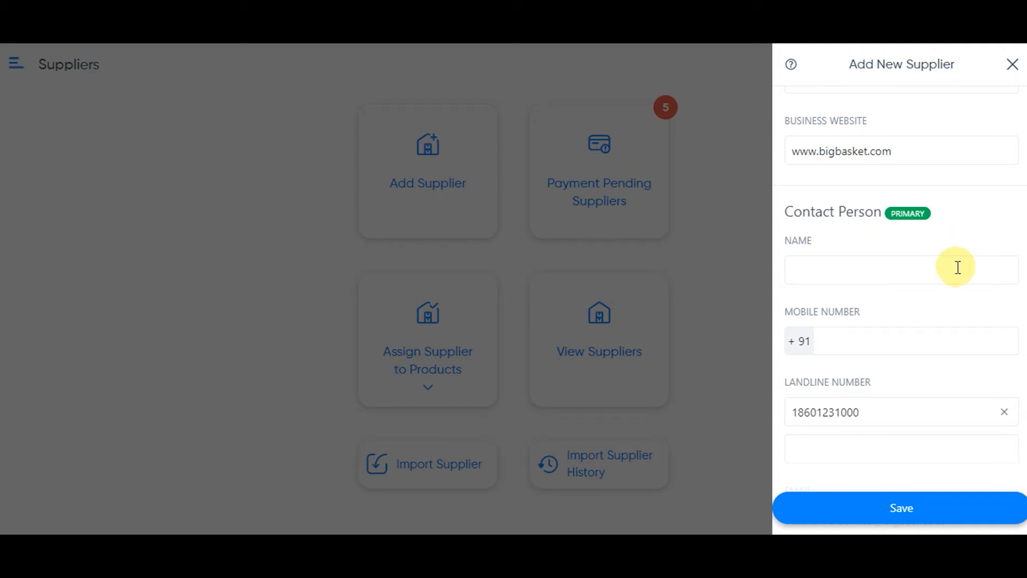
click(903, 515)
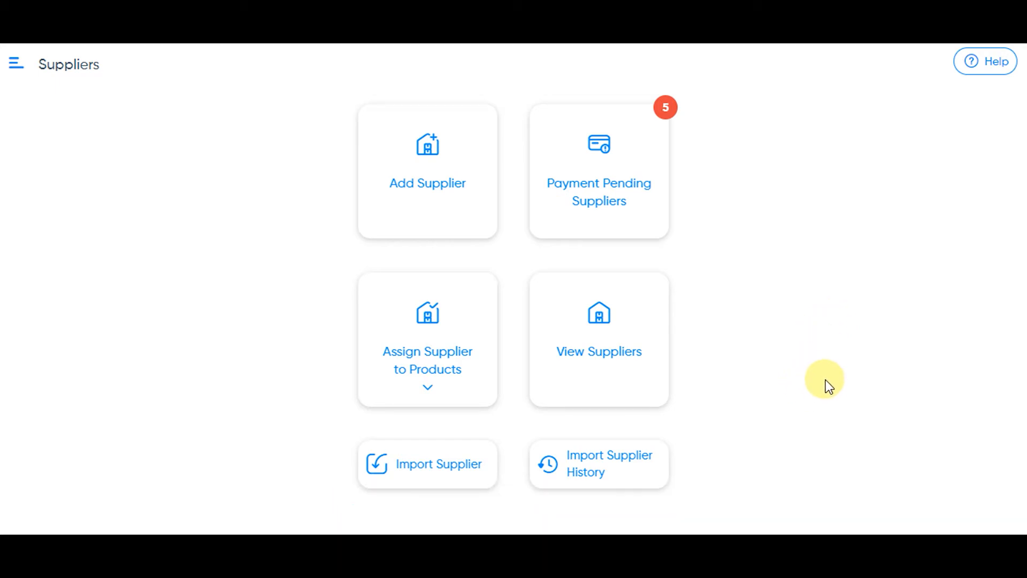
View the list of all suppliers and examine the contact, address and tax details of Bigbasket.com (Warehouse).
click(638, 336)
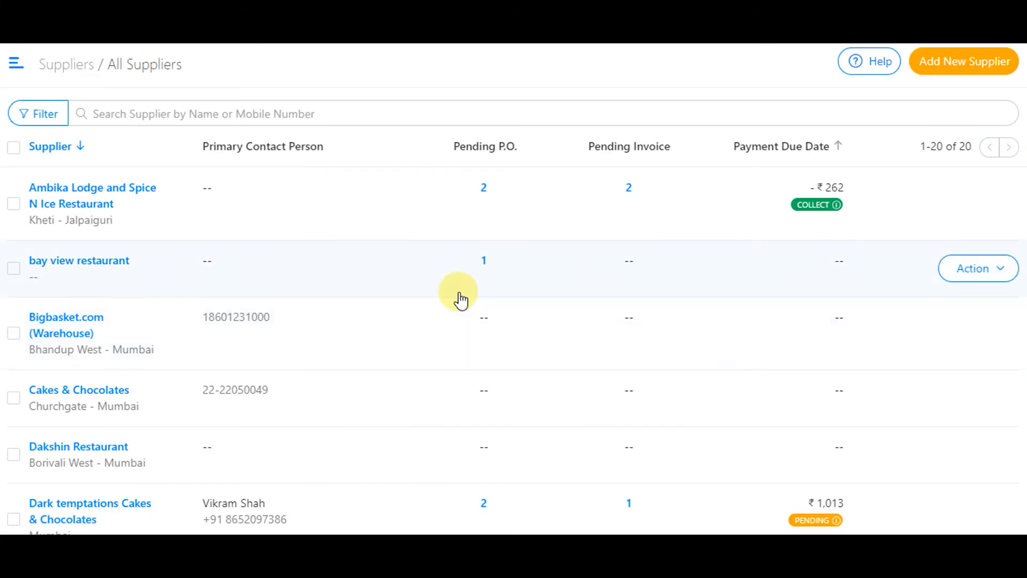
scroll(460, 299, down, 2)
scroll(535, 362, up, 2)
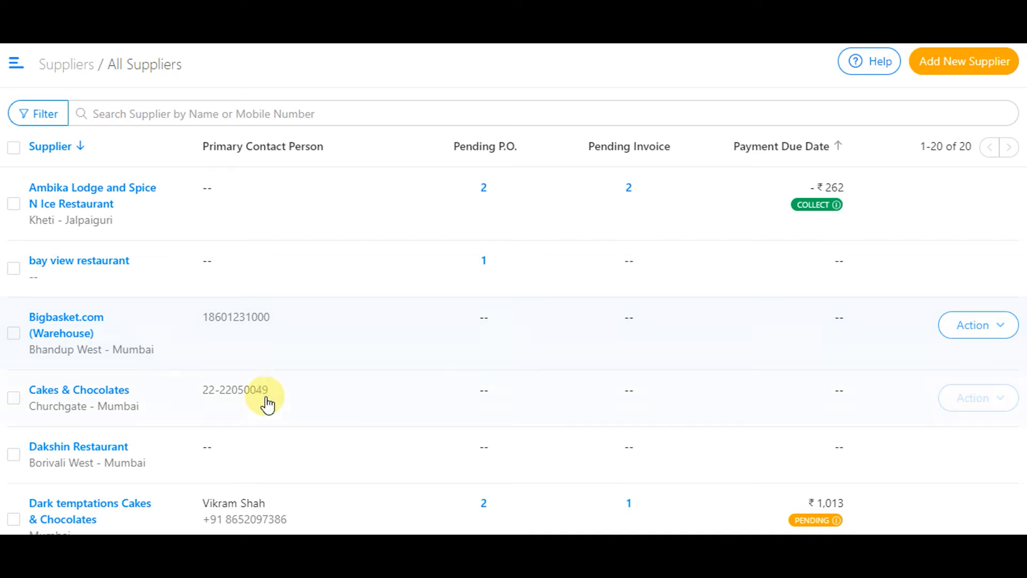
click(72, 324)
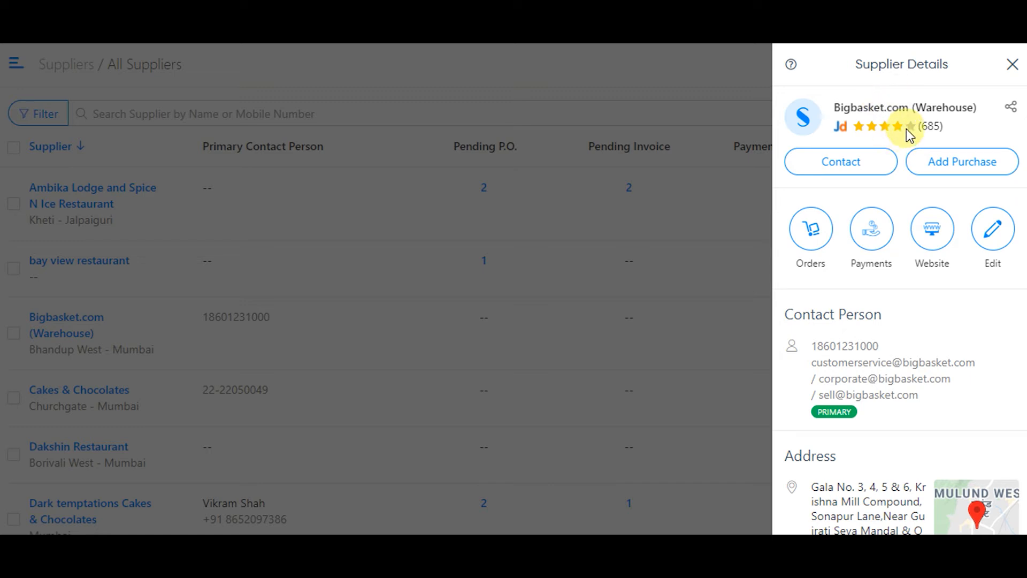
scroll(907, 297, down, 2)
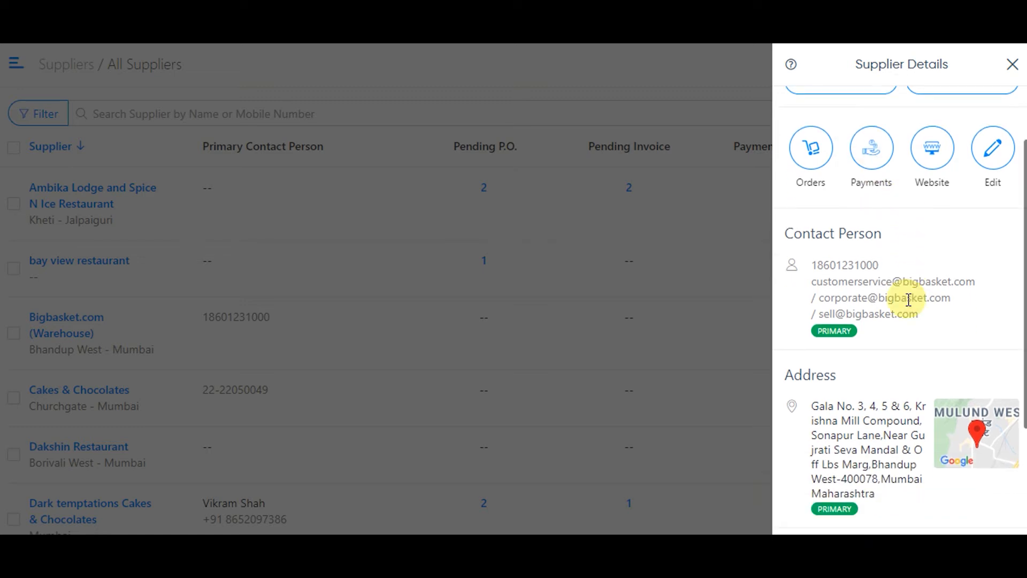
scroll(942, 257, down, 3)
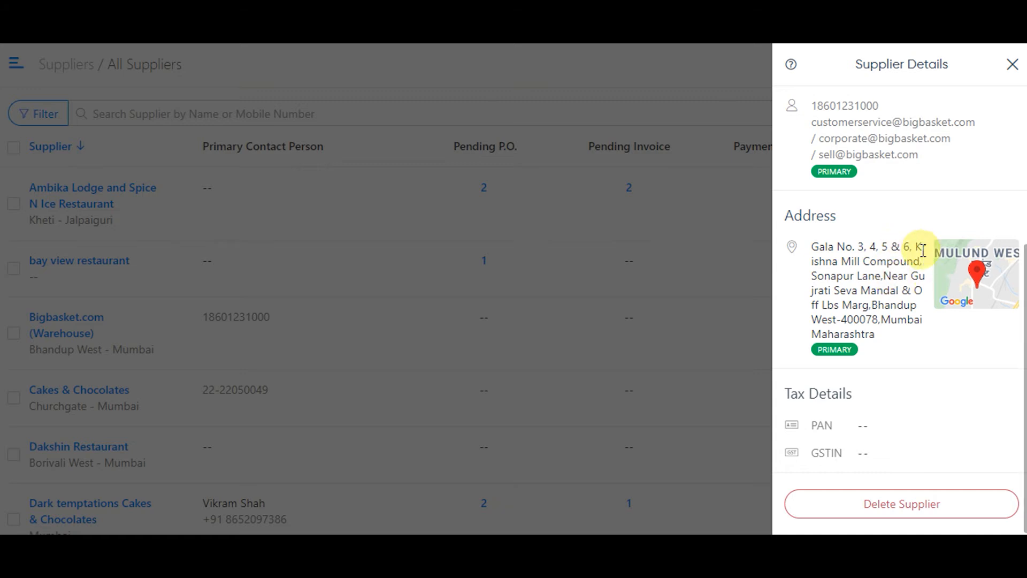
scroll(901, 321, up, 5)
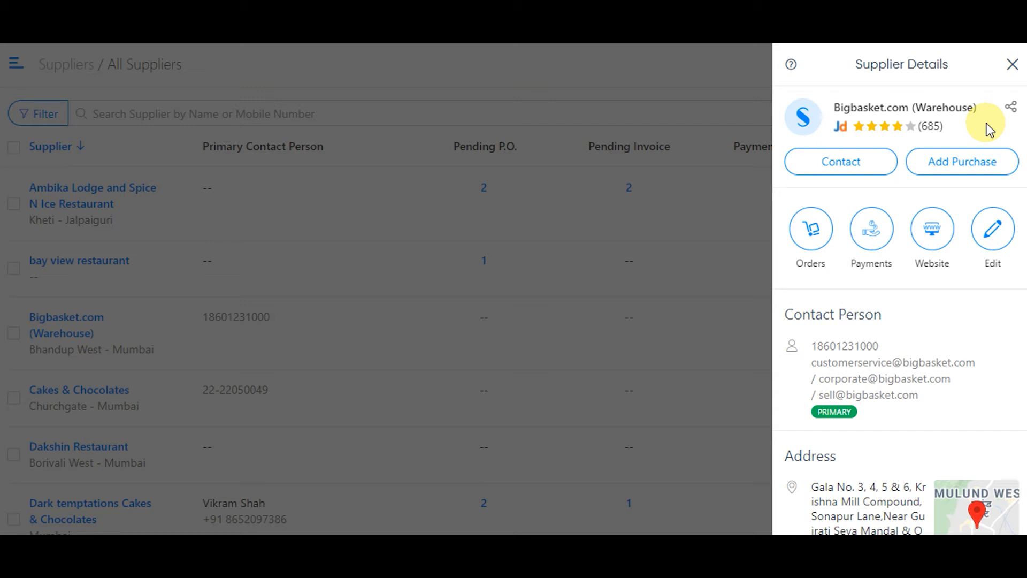
Look at the sharing and contact options available for the supplier Bigbasket.com (Warehouse).
click(1011, 111)
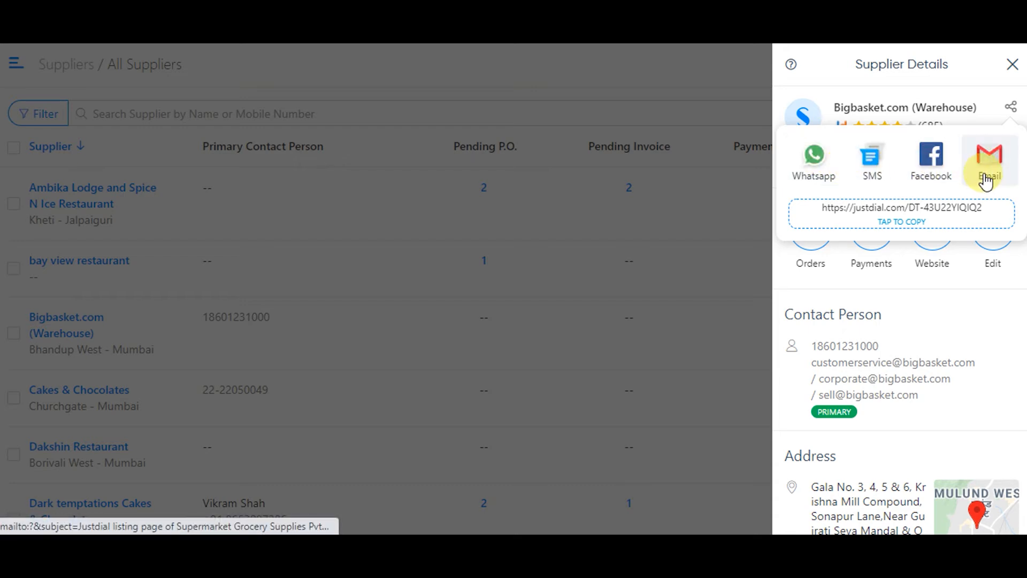
click(968, 76)
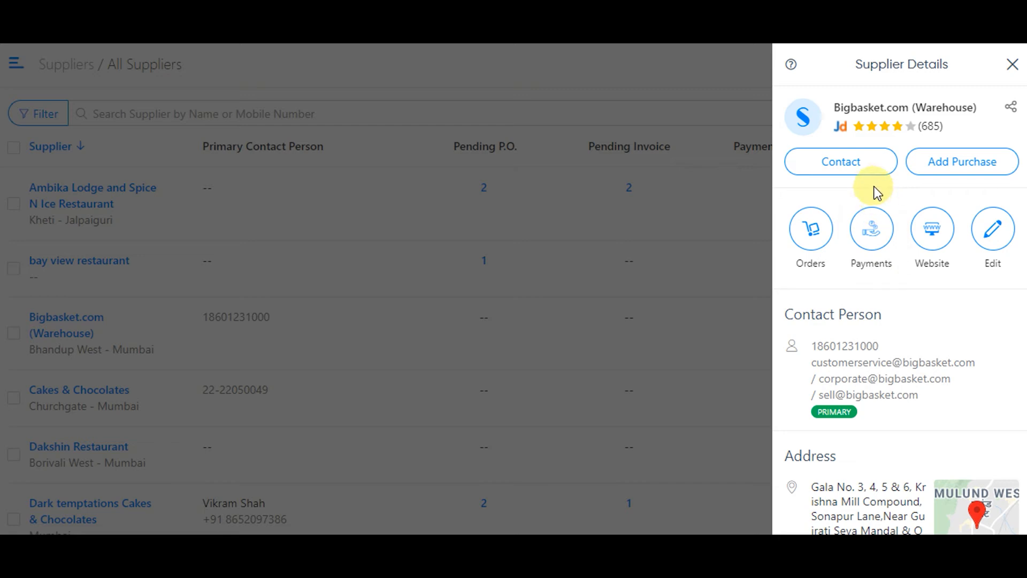
click(852, 169)
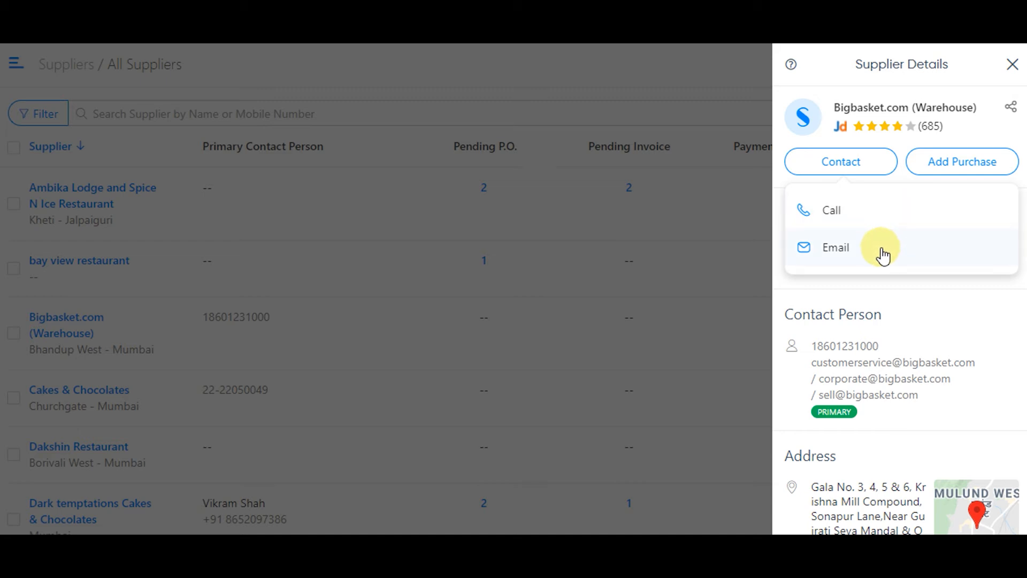
click(937, 89)
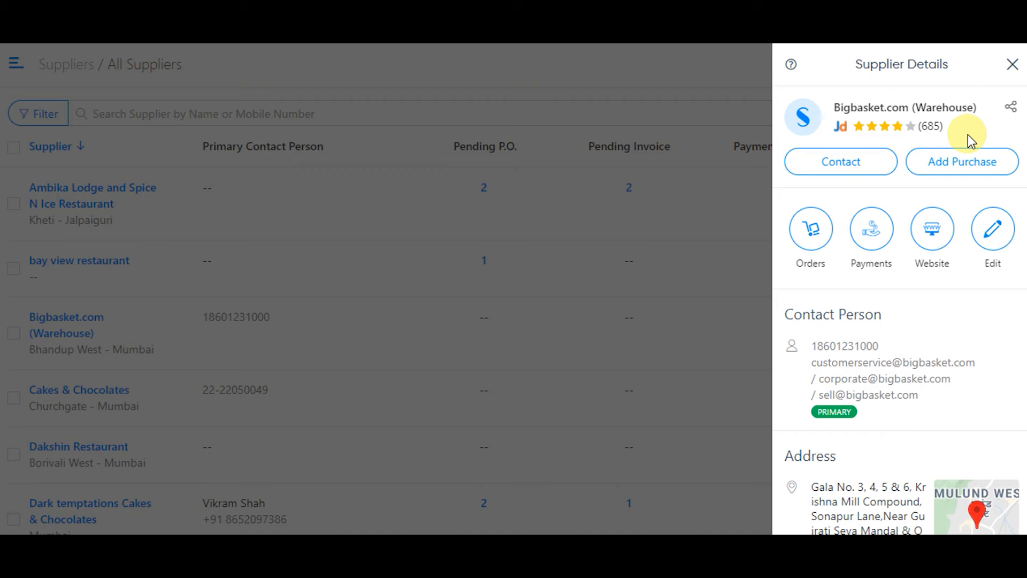
Look at the purchase creation options for Bigbasket.com (Warehouse) and at its editable supplier form.
click(968, 173)
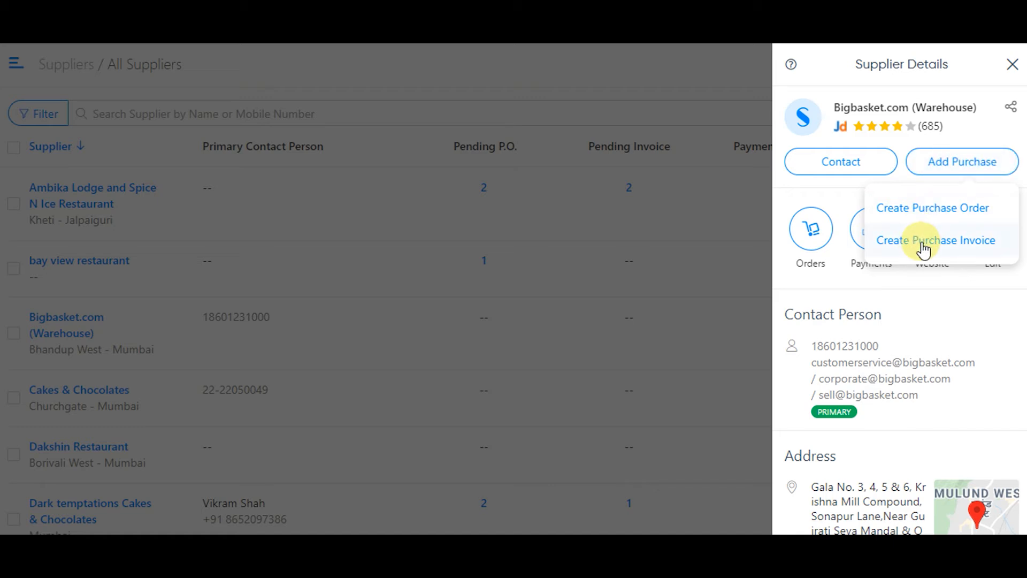
click(916, 94)
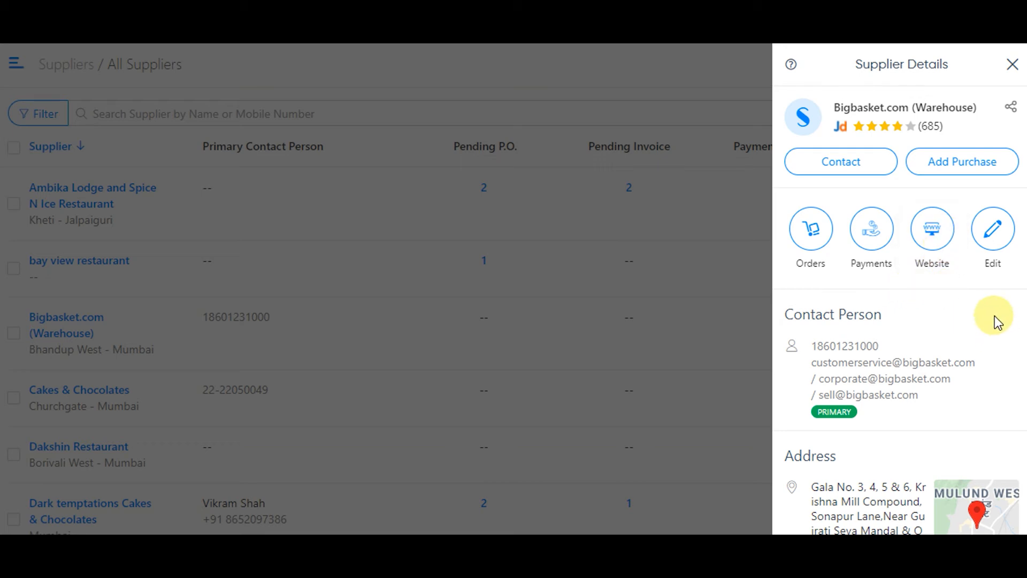
click(999, 233)
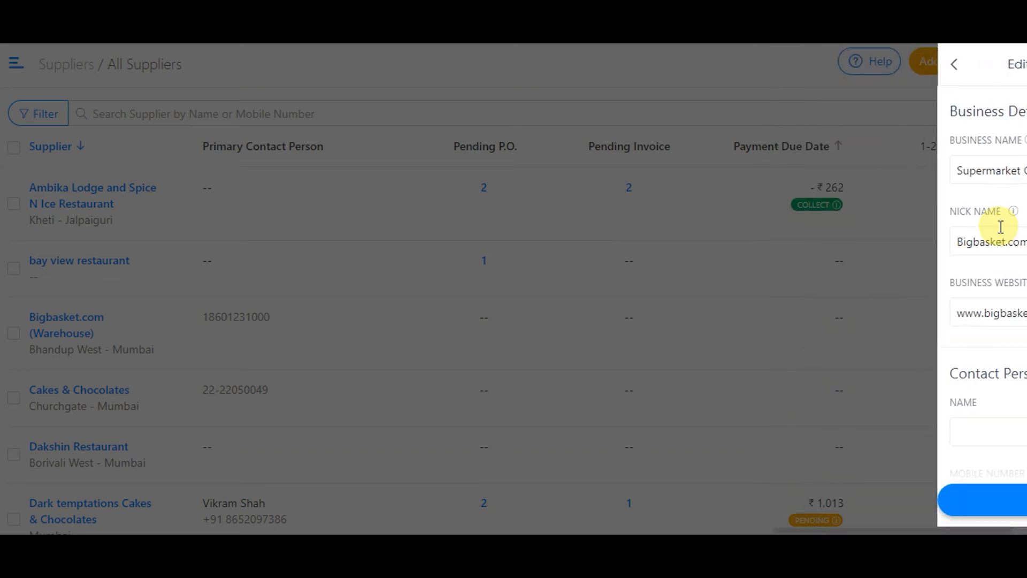
scroll(948, 284, down, 2)
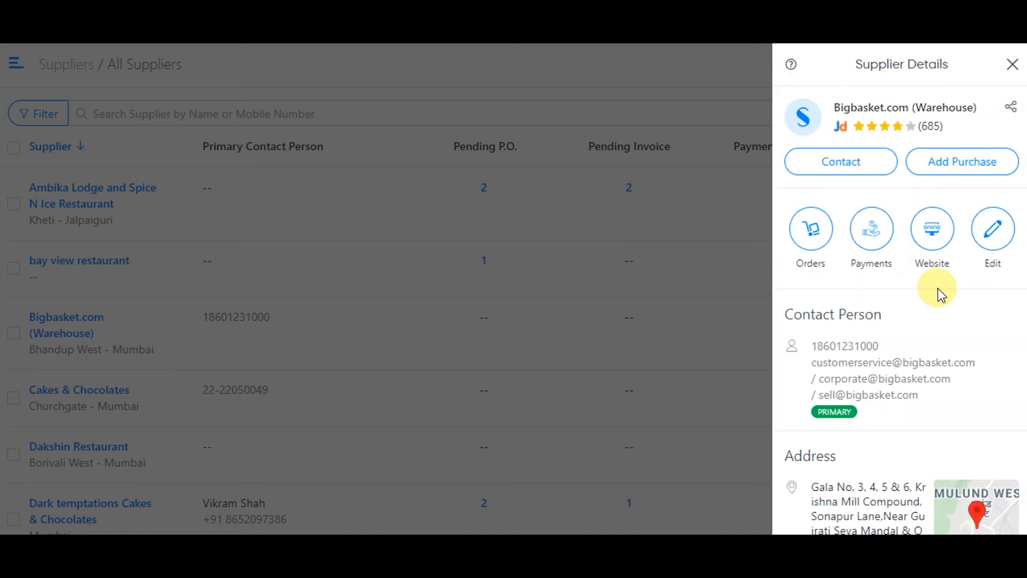
Delete the supplier Bigbasket.com (Warehouse) and confirm the deletion.
scroll(939, 289, down, 5)
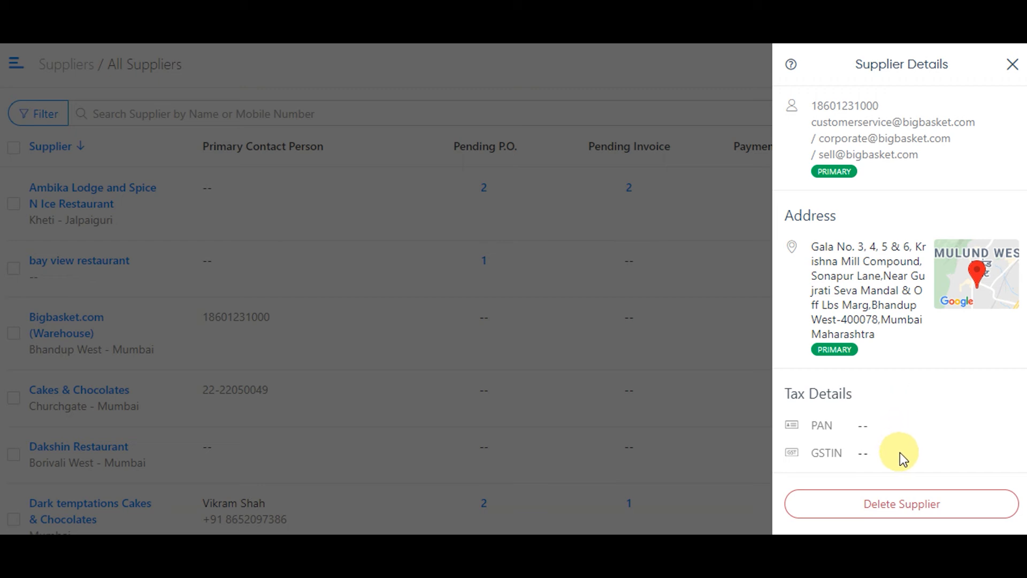
click(913, 506)
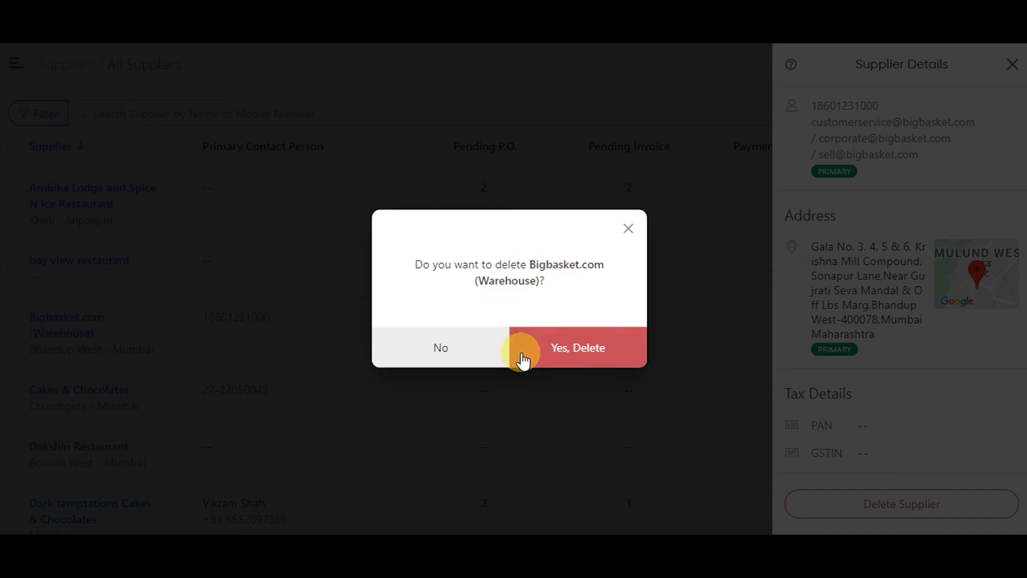
click(573, 348)
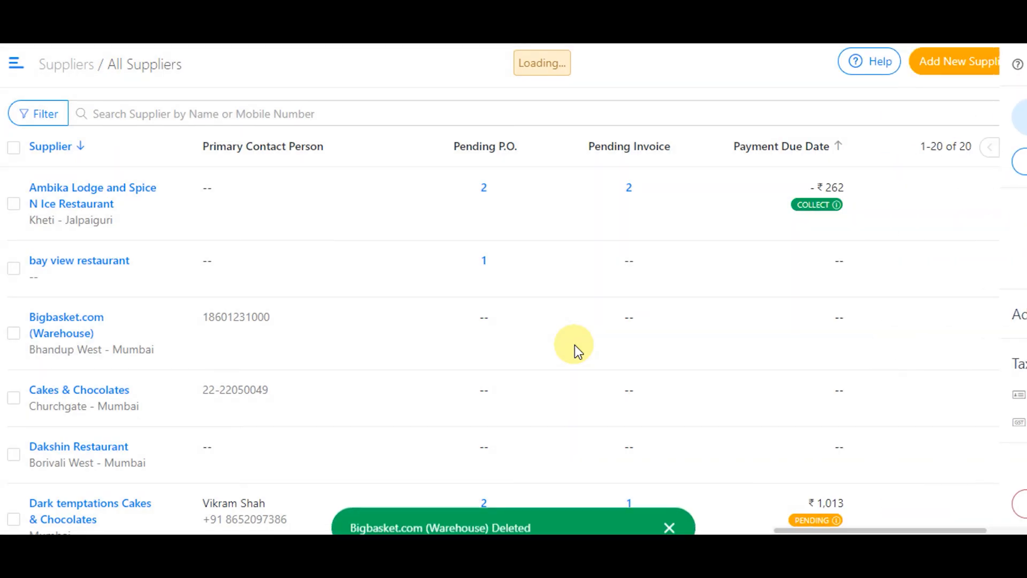